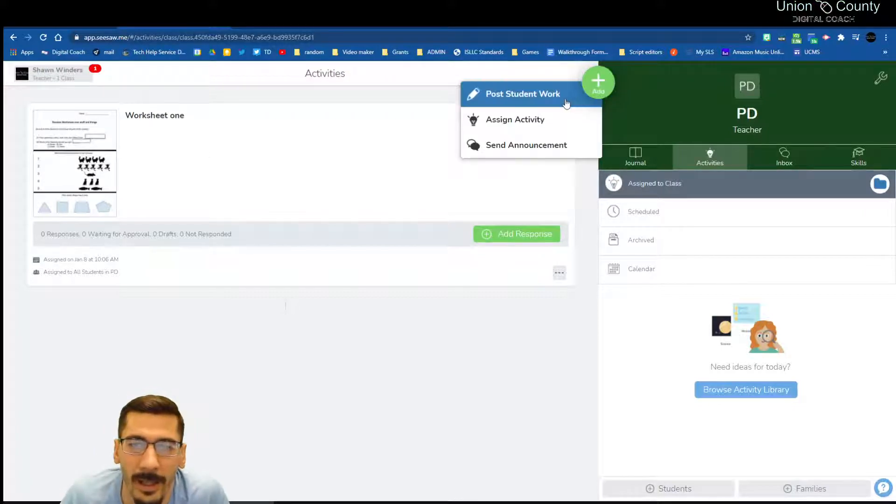
Start a student work post and upload Chapter 1.pdf to it from the computer's Documents folder
{"action": "left_click", "coordinate": [565, 103]}
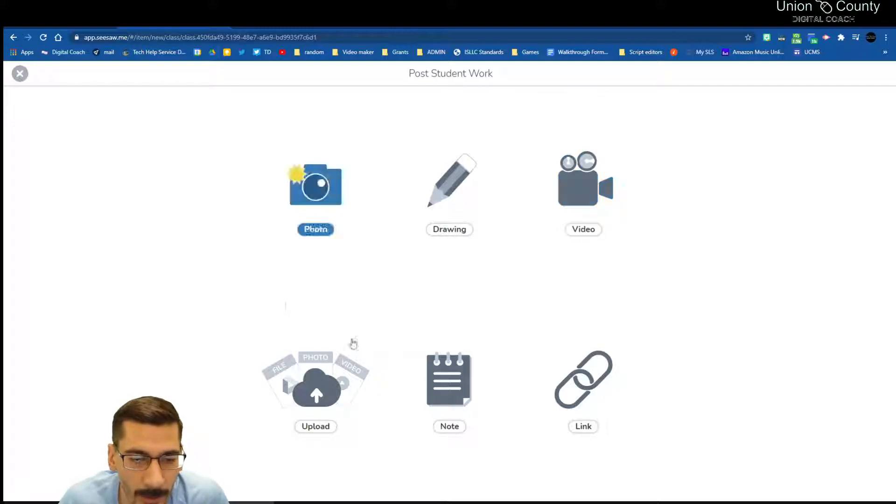
{"action": "left_click", "coordinate": [316, 427]}
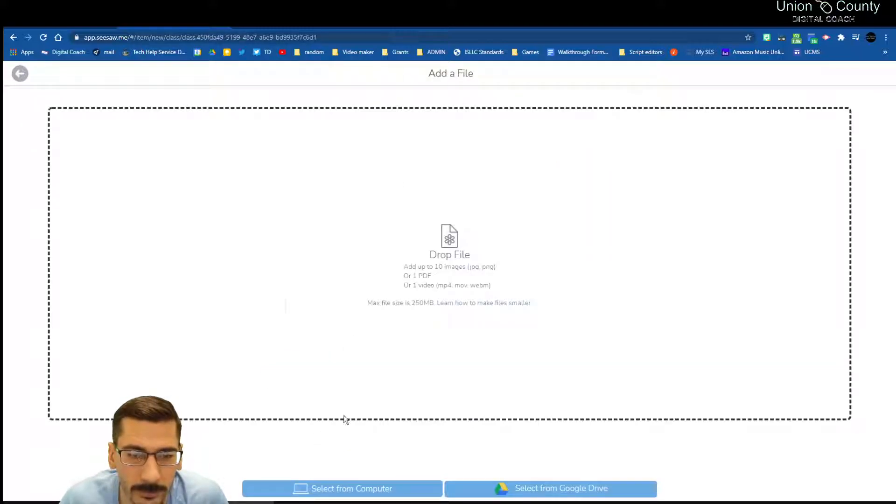
{"action": "left_click", "coordinate": [357, 489]}
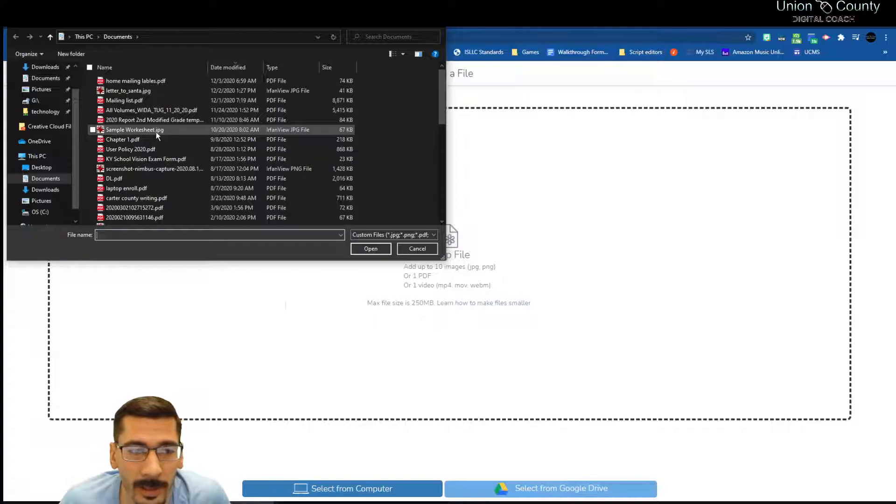
{"action": "left_click", "coordinate": [135, 144]}
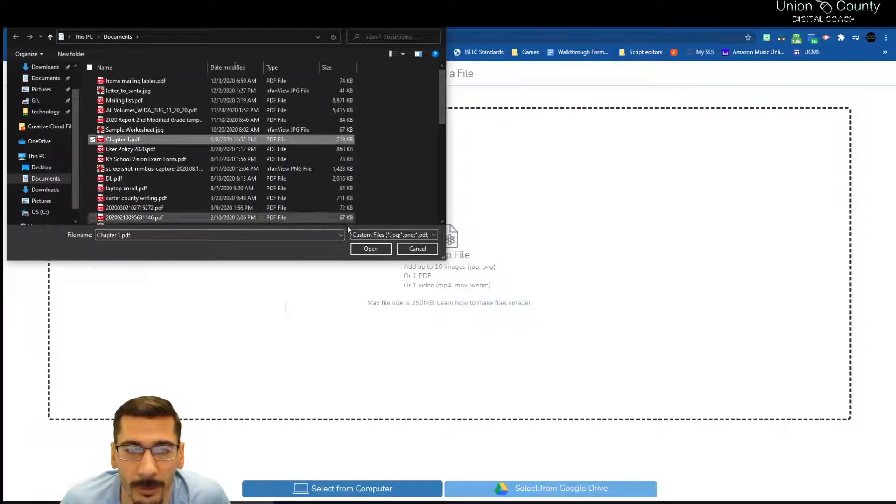
{"action": "left_click", "coordinate": [374, 250]}
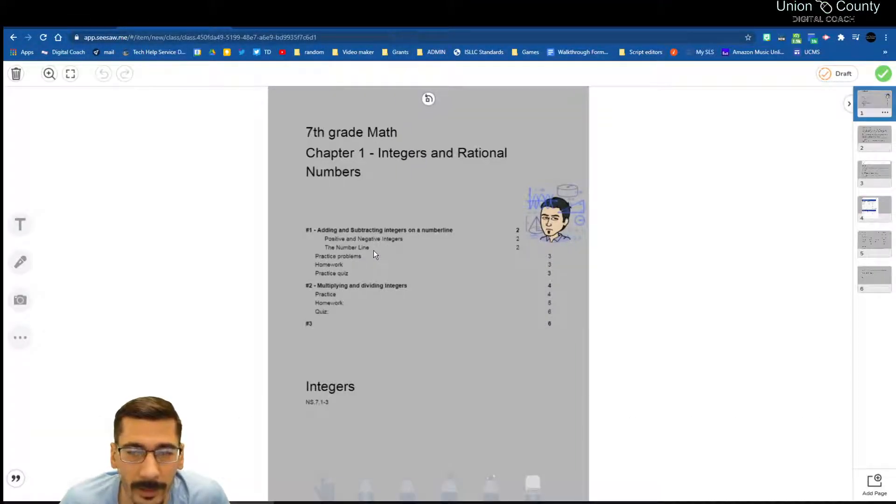
Look through pages 2 to 6 of the uploaded chapter and go back to page 5
{"action": "left_click", "coordinate": [879, 133]}
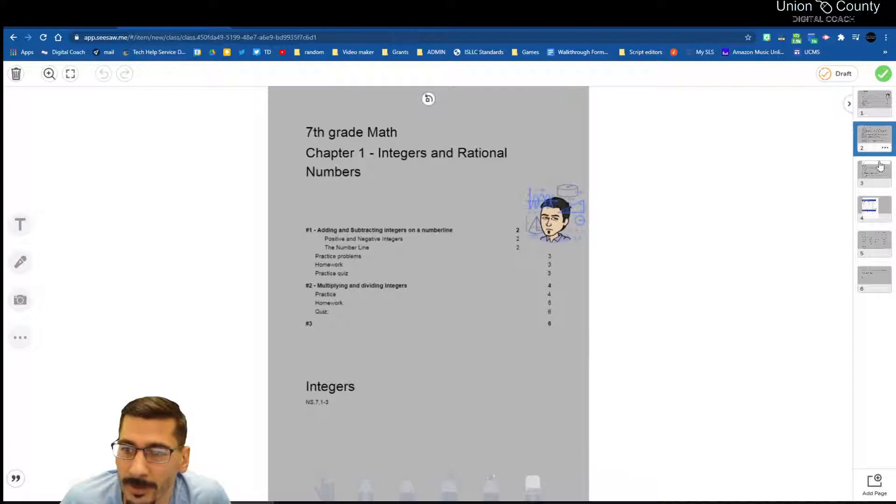
{"action": "left_click", "coordinate": [879, 177]}
{"action": "left_click", "coordinate": [879, 207]}
{"action": "left_click", "coordinate": [879, 247]}
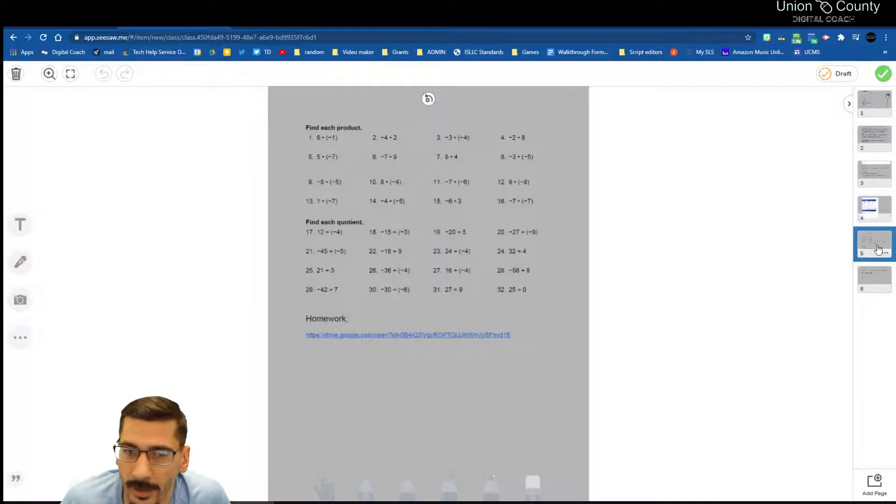
{"action": "left_click", "coordinate": [877, 282]}
{"action": "left_click", "coordinate": [877, 248]}
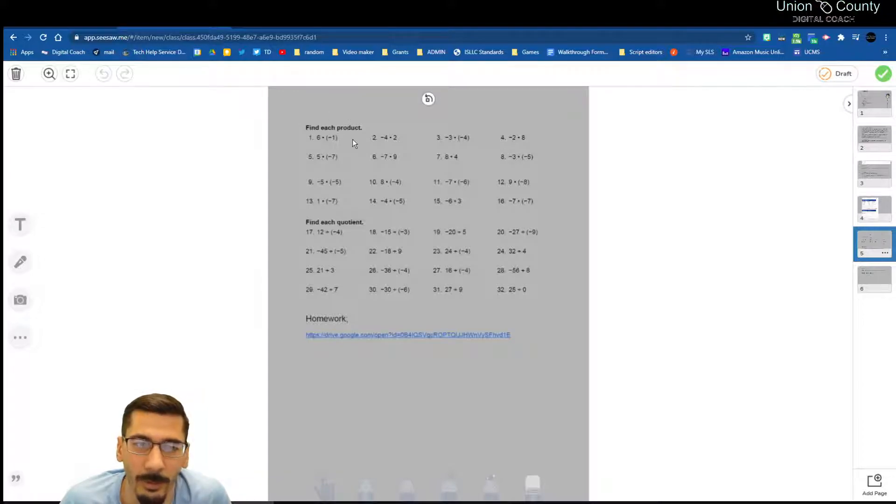
Try to add a text label on page 5, dismiss the upgrade offer and return to page 1 by way of page 4
{"action": "left_click", "coordinate": [20, 221]}
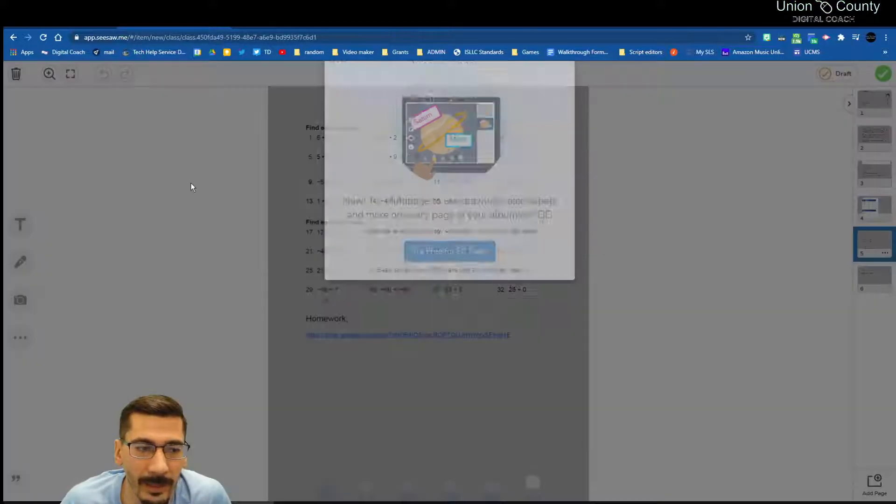
{"action": "left_click", "coordinate": [338, 87]}
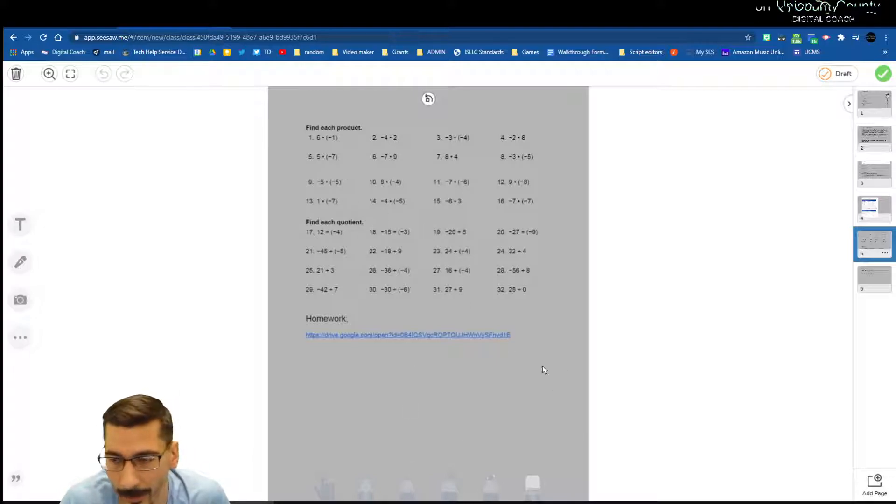
{"action": "left_click", "coordinate": [879, 216]}
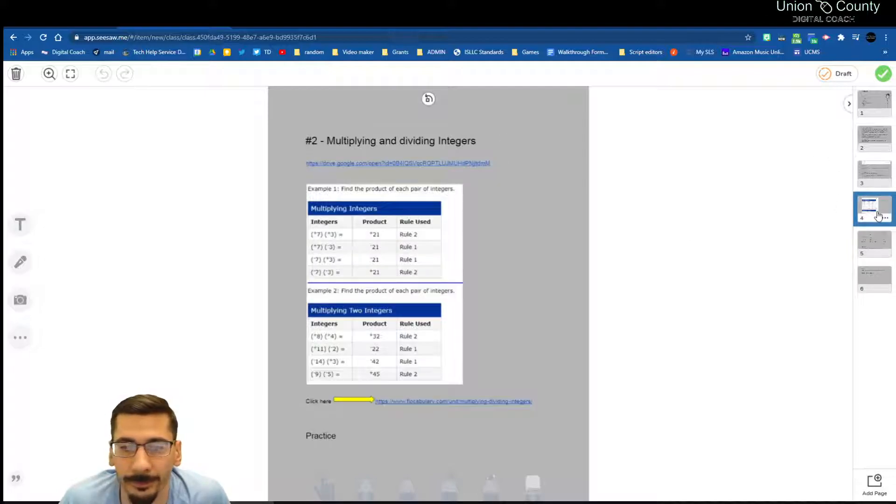
{"action": "left_click", "coordinate": [880, 110]}
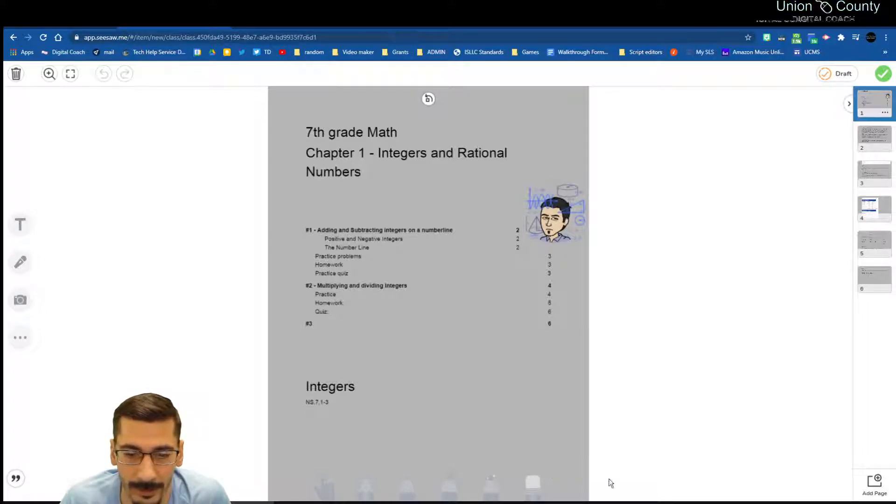
Magnify page 1 around its chapter title, try a drawing tool on it, and restore the full-page view
{"action": "left_click", "coordinate": [49, 74]}
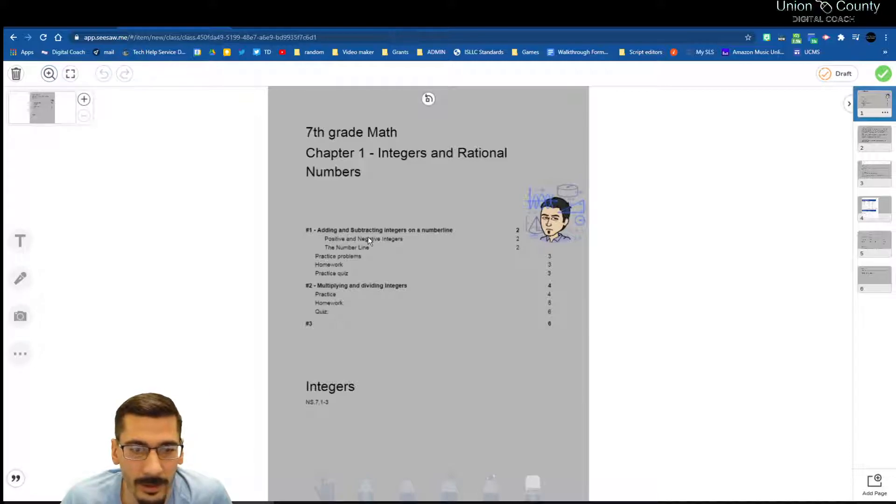
{"action": "left_click", "coordinate": [83, 100]}
{"action": "left_click", "coordinate": [83, 100]}
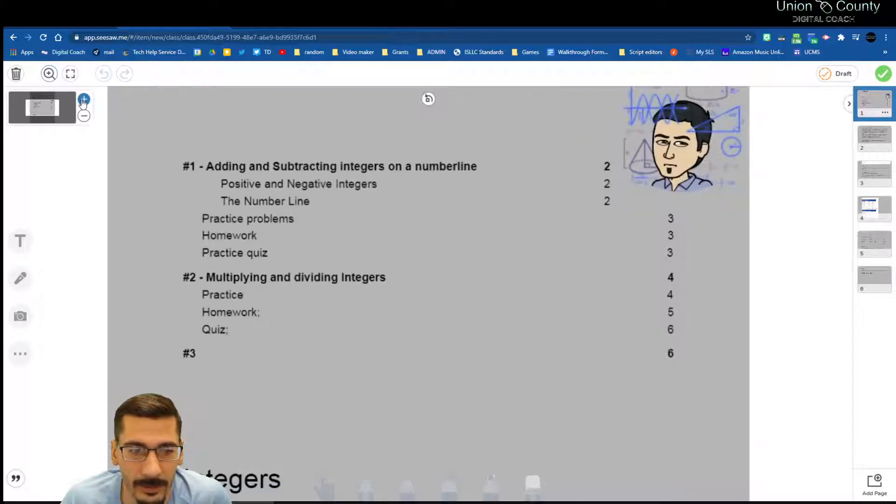
{"action": "mouse_move", "coordinate": [39, 112]}
{"action": "left_mouse_down"}
{"action": "mouse_move", "coordinate": [44, 120]}
{"action": "mouse_move", "coordinate": [36, 104]}
{"action": "left_mouse_up"}
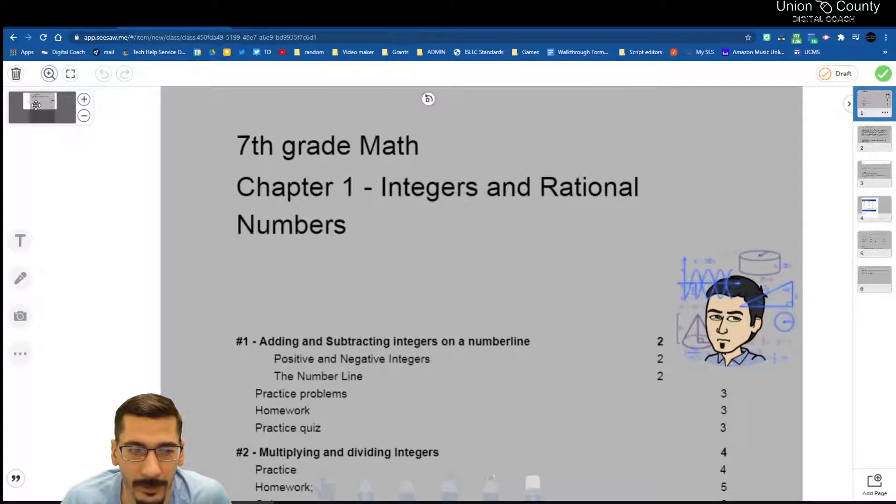
{"action": "left_click", "coordinate": [368, 488]}
{"action": "left_click", "coordinate": [338, 87]}
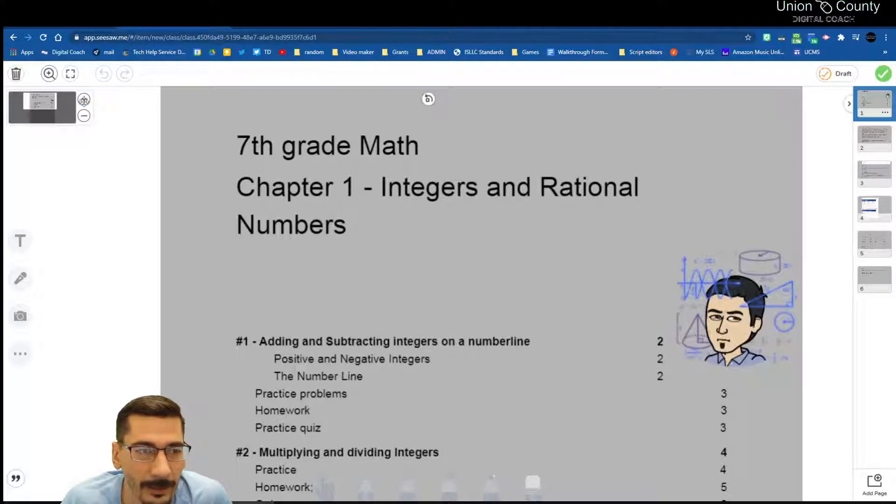
{"action": "left_click", "coordinate": [84, 115]}
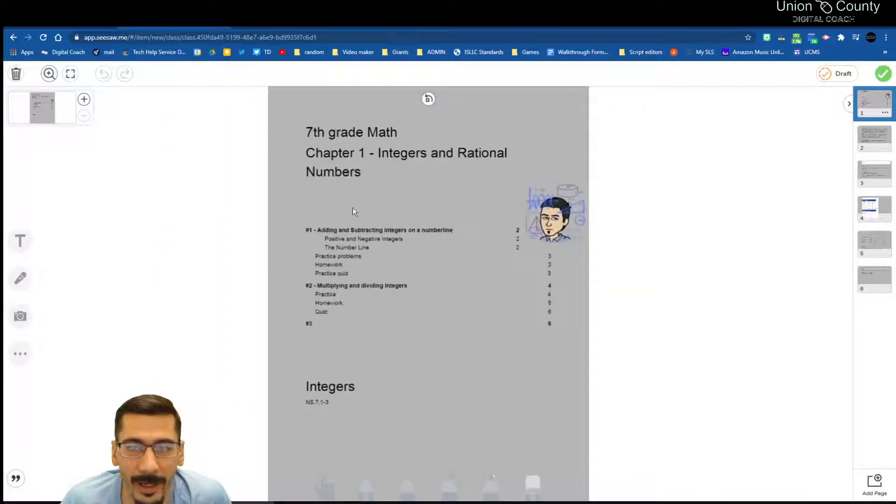
Finish the upload and post the chapter to Sample Student's journal
{"action": "left_click", "coordinate": [884, 75]}
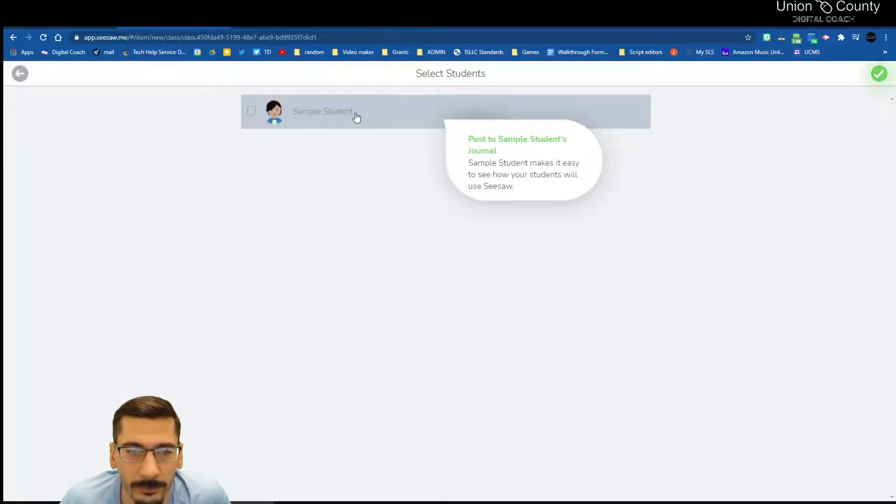
{"action": "left_click", "coordinate": [356, 116]}
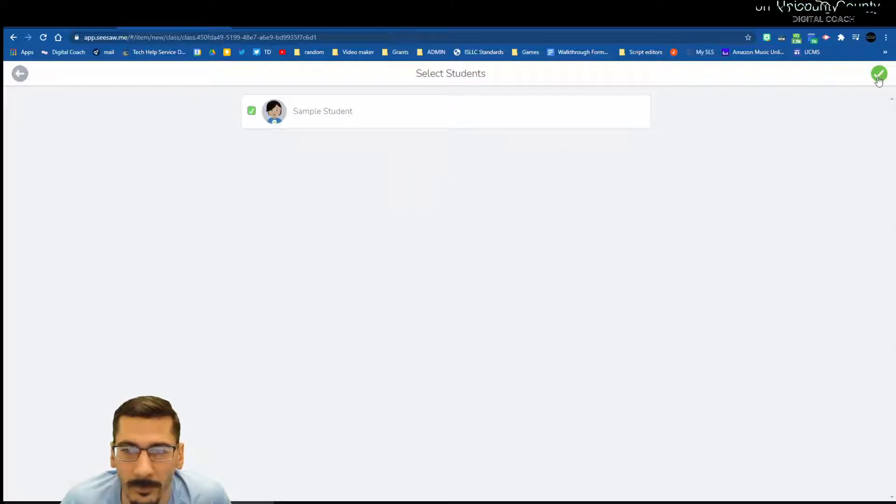
{"action": "left_click", "coordinate": [880, 74]}
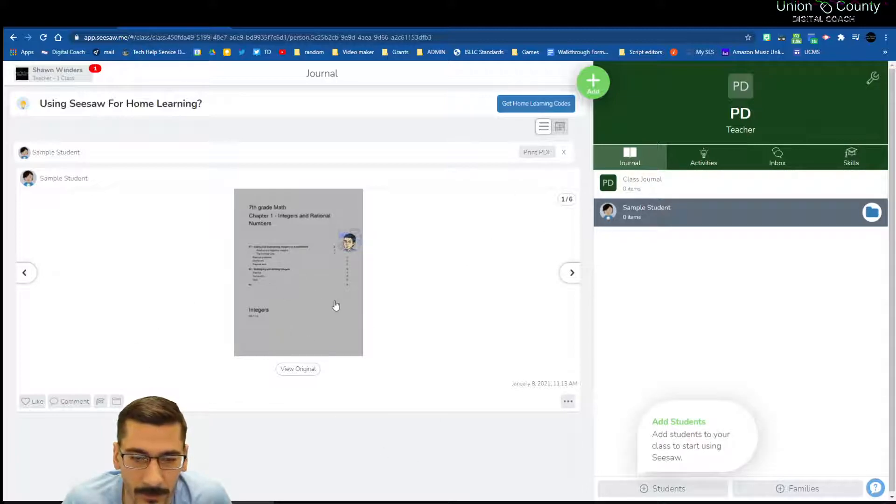
View the posted chapter enlarged through page 3 and check which actions are available for the post
{"action": "left_click", "coordinate": [568, 401]}
{"action": "left_click", "coordinate": [374, 308]}
{"action": "left_click", "coordinate": [346, 303]}
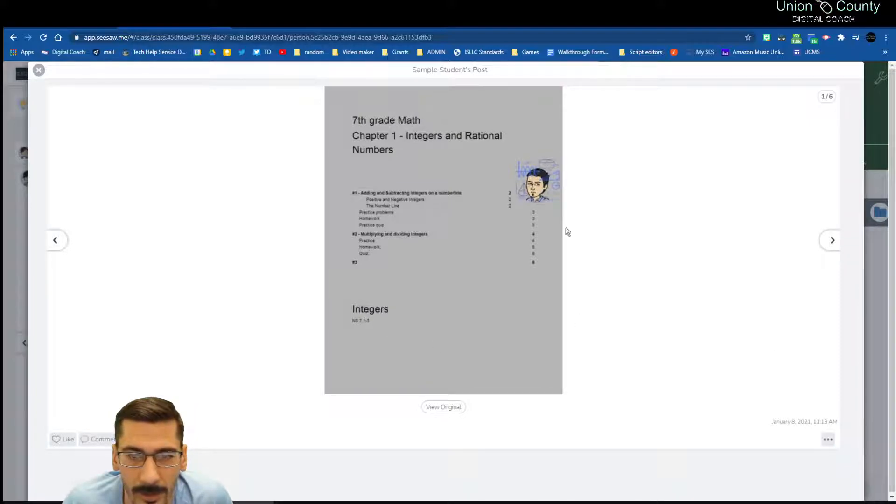
{"action": "left_click", "coordinate": [840, 245]}
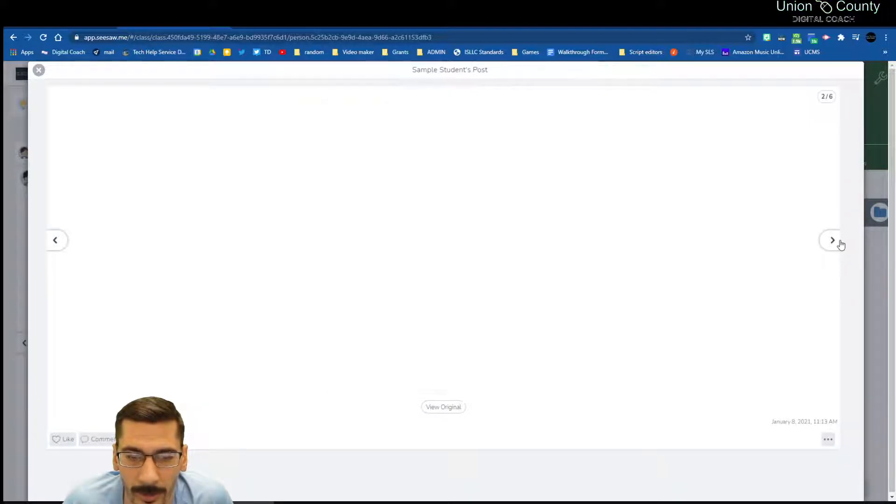
{"action": "left_click", "coordinate": [839, 242]}
{"action": "left_click", "coordinate": [824, 444]}
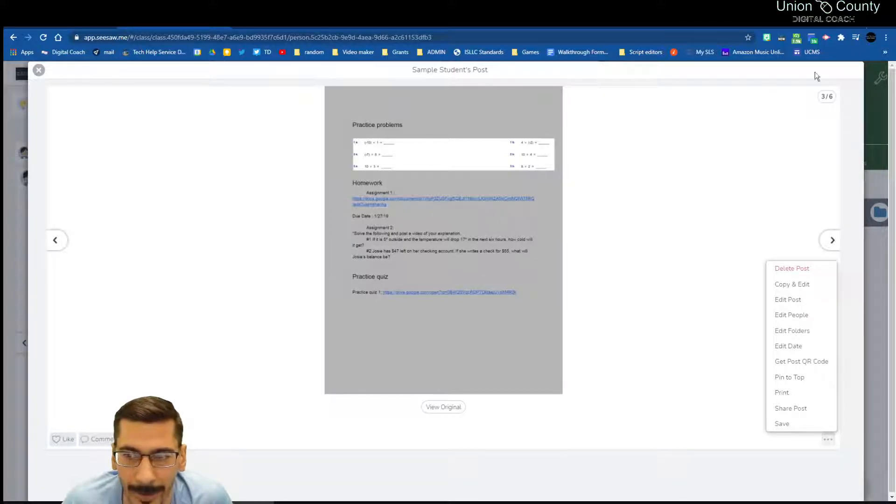
{"action": "left_click", "coordinate": [39, 70]}
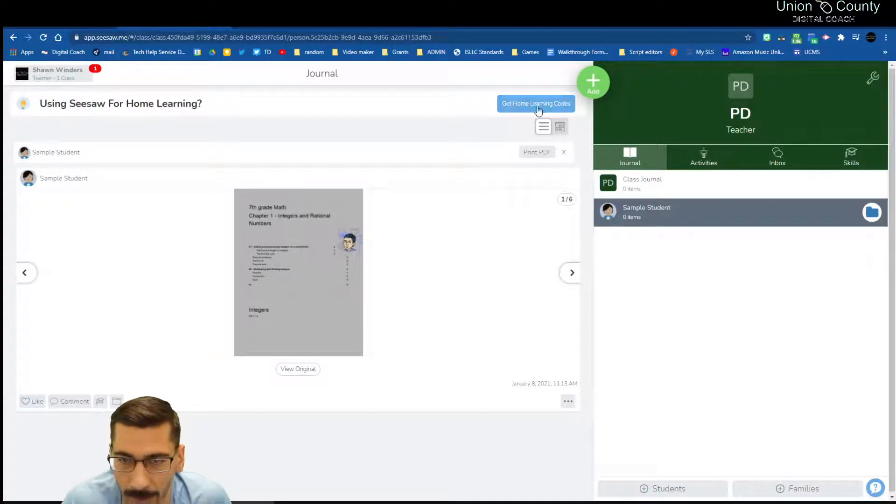
Preview the worksheet attached to the Worksheet one activity assigned to the class
{"action": "left_click", "coordinate": [703, 157]}
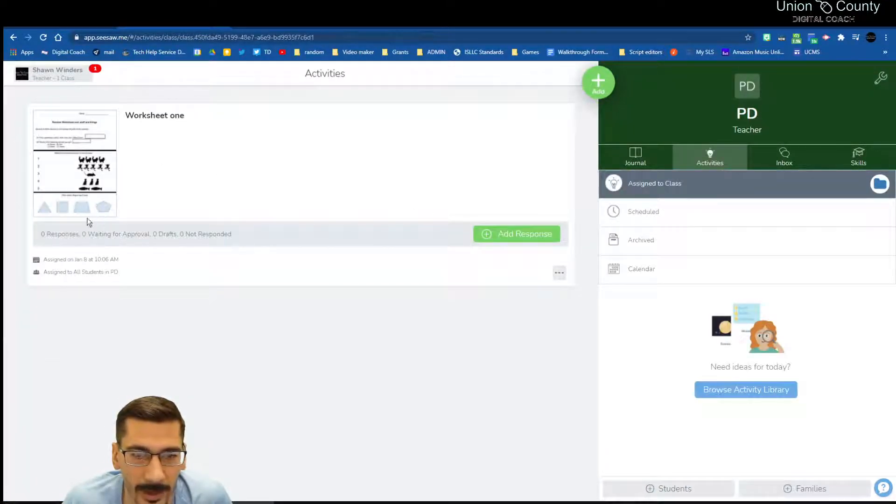
{"action": "left_click", "coordinate": [104, 178]}
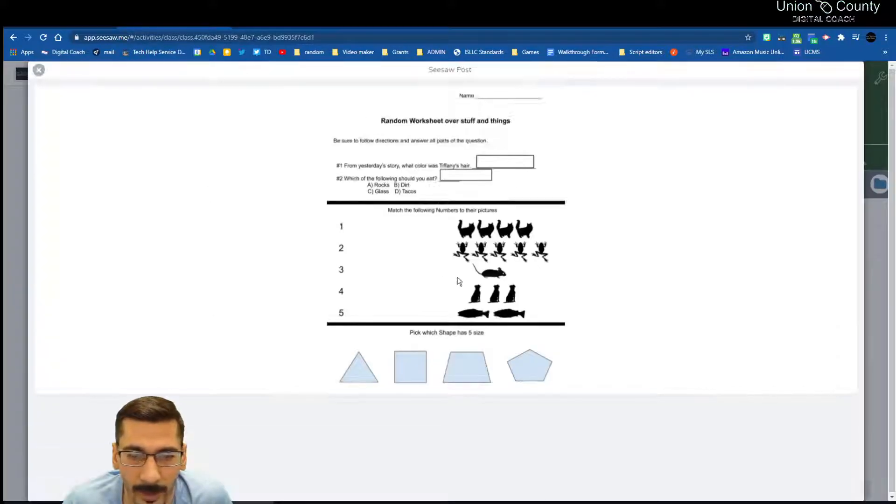
{"action": "left_click", "coordinate": [38, 71]}
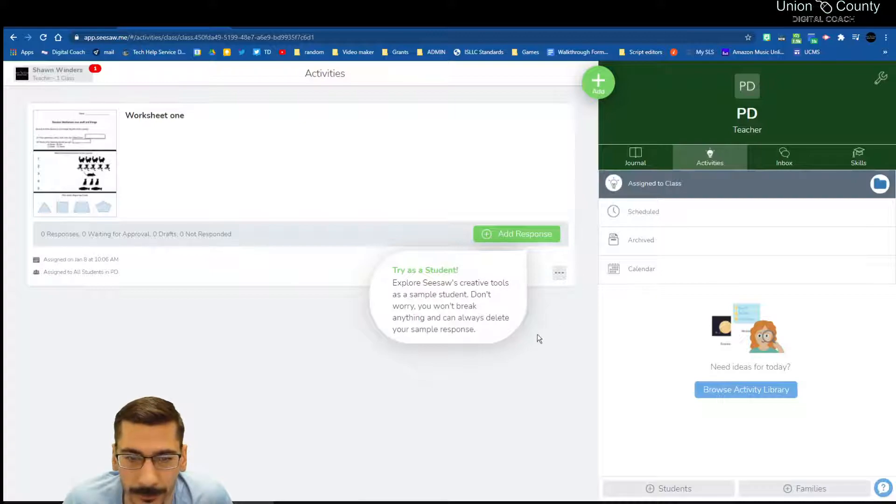
Open the Worksheet one activity for editing and try to add voice instructions without granting microphone access
{"action": "left_click", "coordinate": [559, 273]}
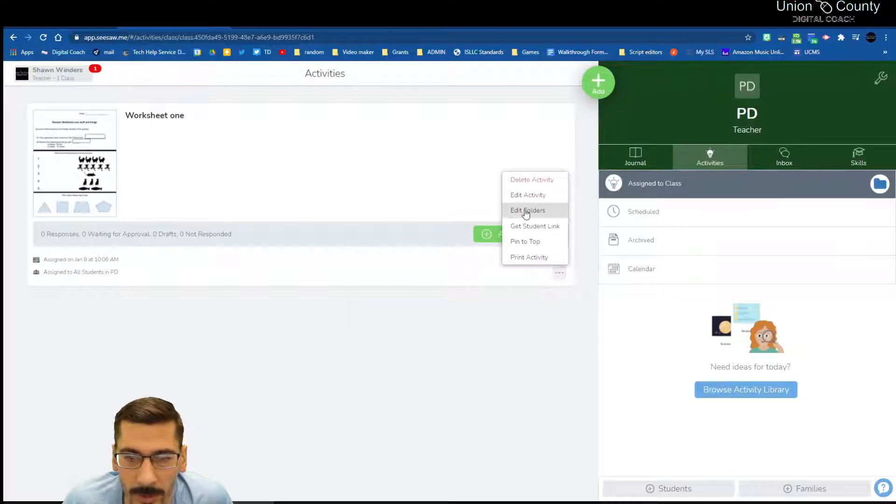
{"action": "left_click", "coordinate": [546, 195]}
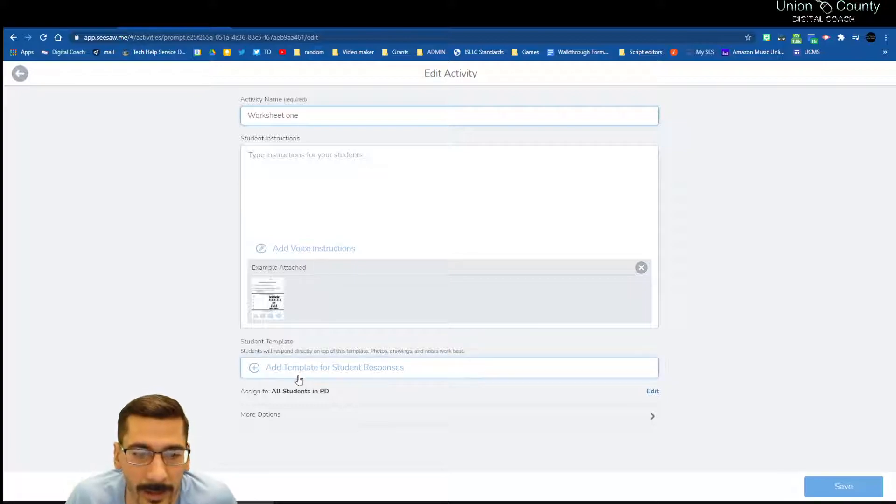
{"action": "left_click", "coordinate": [263, 248]}
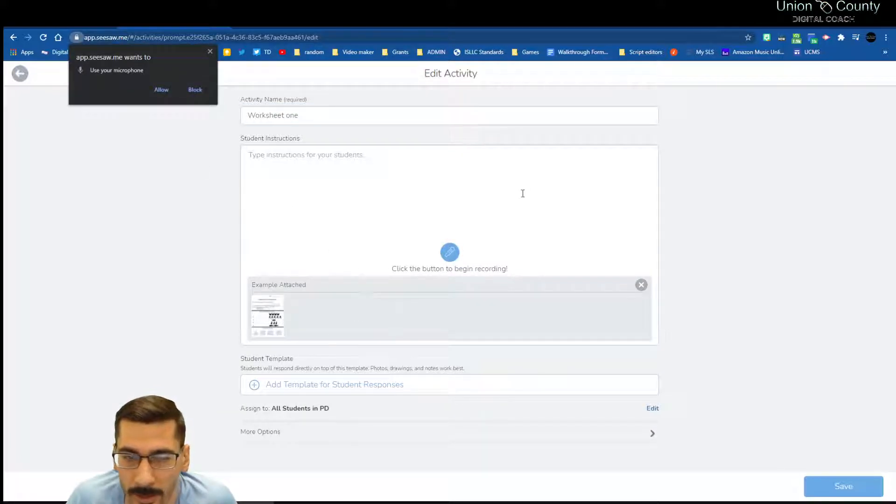
{"action": "left_click", "coordinate": [210, 51]}
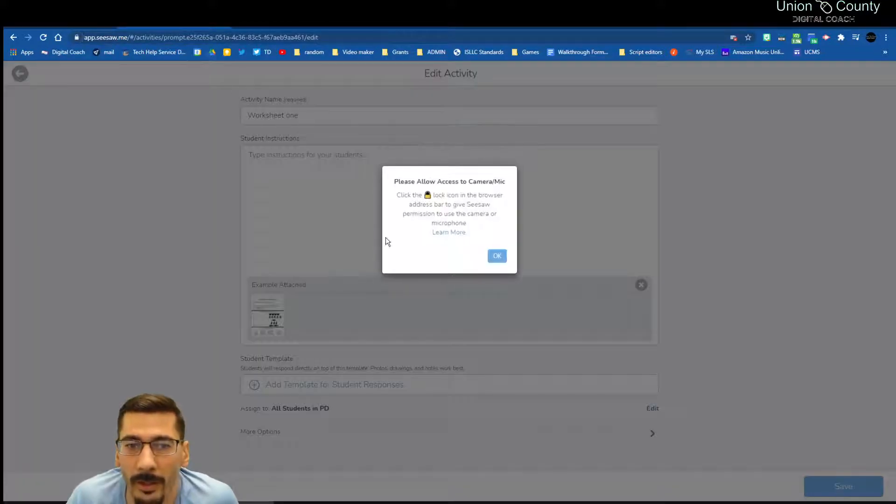
{"action": "left_click", "coordinate": [496, 256]}
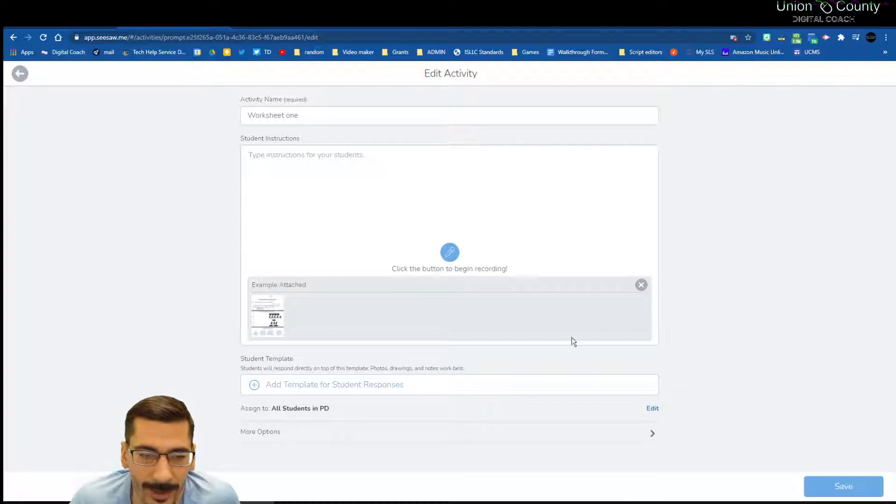
Check the item types offered for a student response template and expand the activity's additional options
{"action": "left_click", "coordinate": [244, 386]}
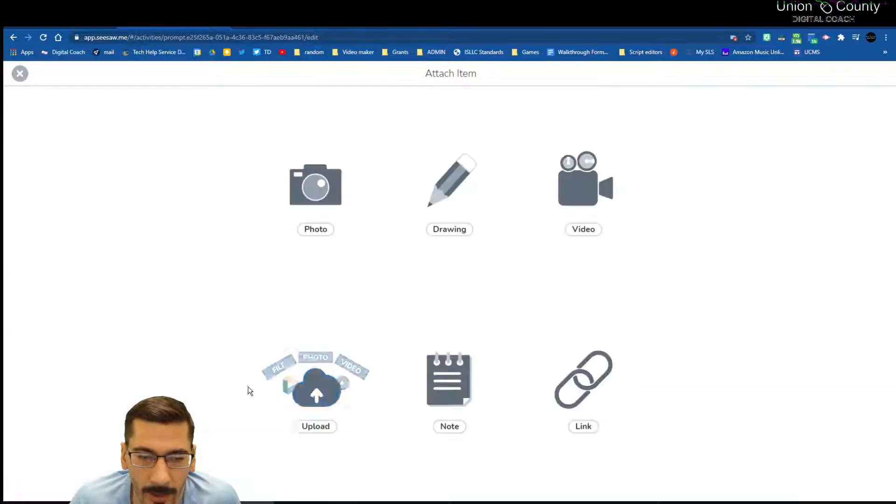
{"action": "left_click", "coordinate": [20, 73]}
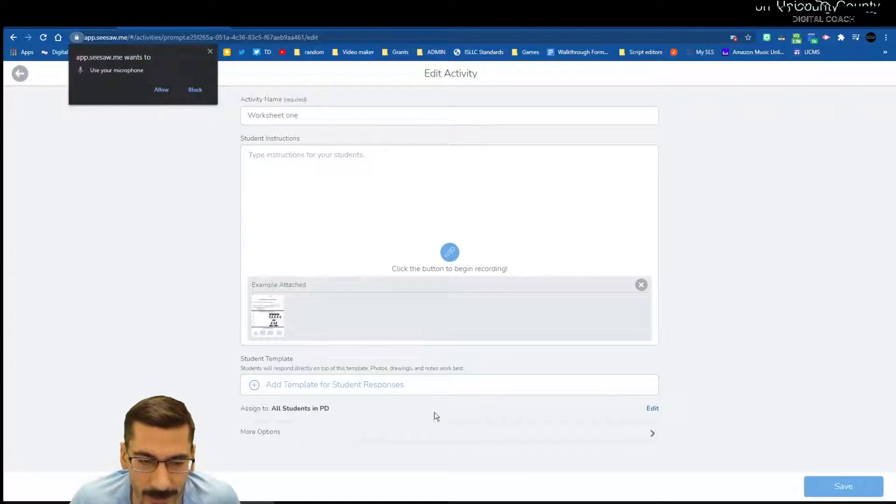
{"action": "left_click", "coordinate": [652, 432]}
{"action": "scroll", "coordinate": [554, 320], "scroll_direction": "down", "scroll_amount": 3}
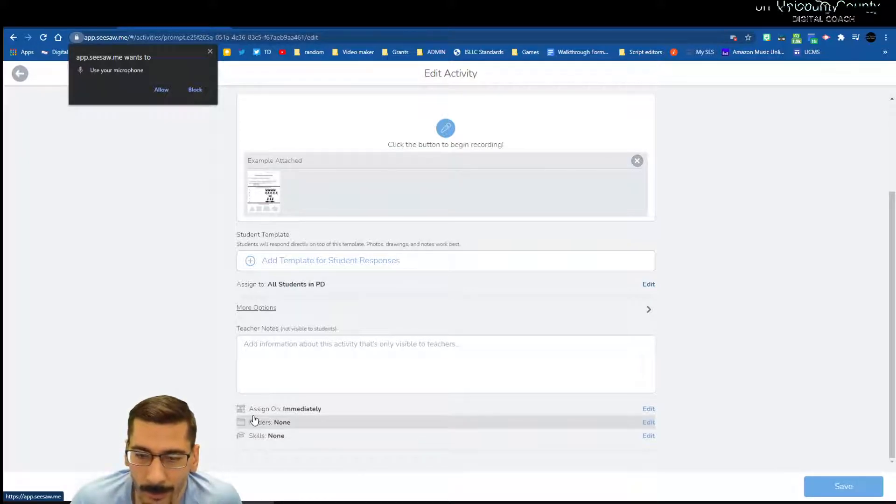
Check the activity's Assign On scheduling option and leave the activity editor without granting microphone access or keeping any changes
{"action": "left_click", "coordinate": [649, 408]}
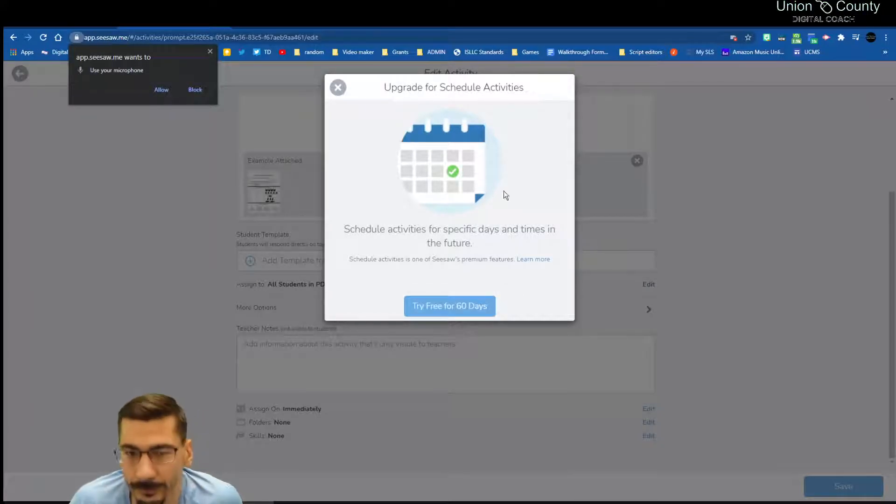
{"action": "left_click", "coordinate": [337, 87]}
{"action": "left_click", "coordinate": [211, 52]}
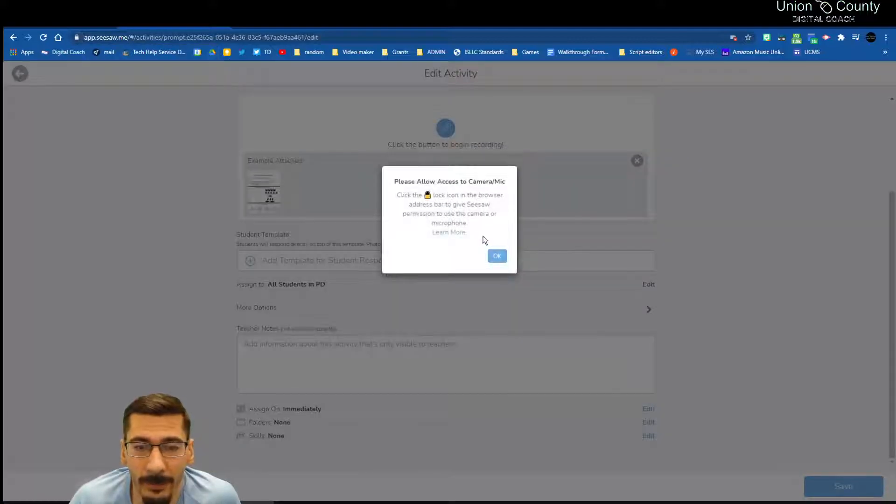
{"action": "left_click", "coordinate": [496, 241]}
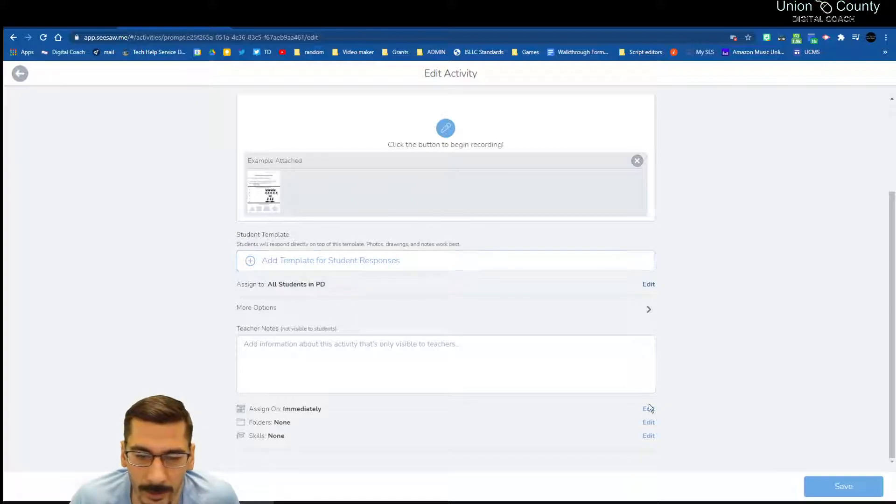
{"action": "left_click", "coordinate": [17, 76]}
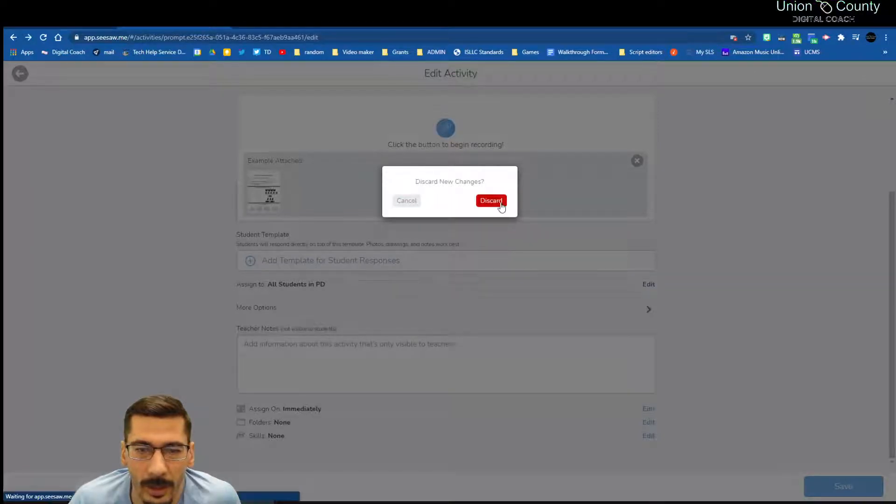
{"action": "left_click", "coordinate": [497, 201]}
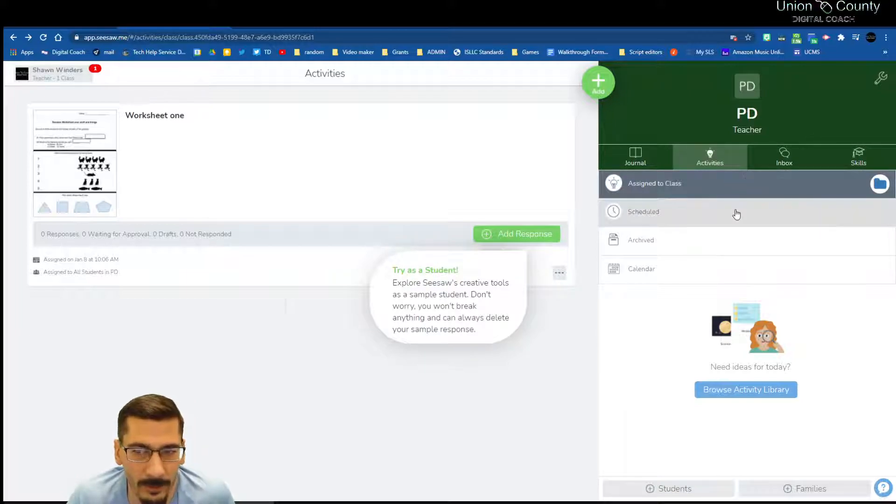
View the class inbox messages and return to the class journal to show page 2 of the posted chapter
{"action": "left_click", "coordinate": [775, 164]}
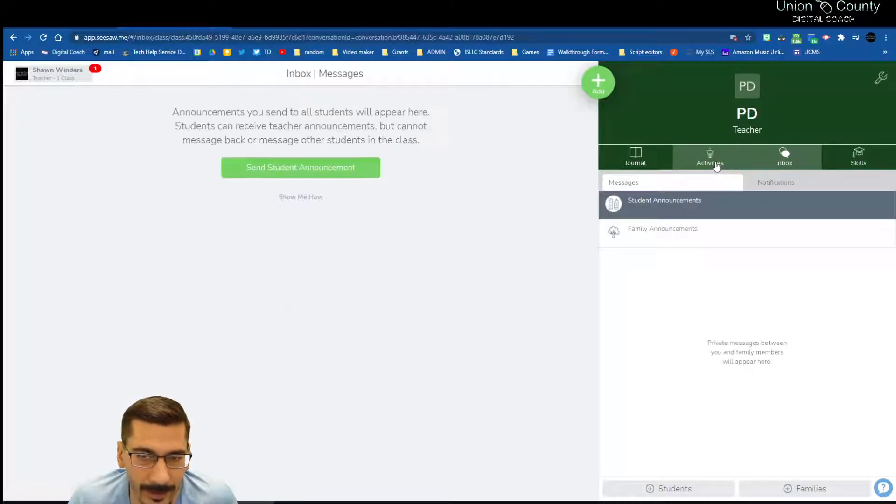
{"action": "left_click", "coordinate": [670, 165]}
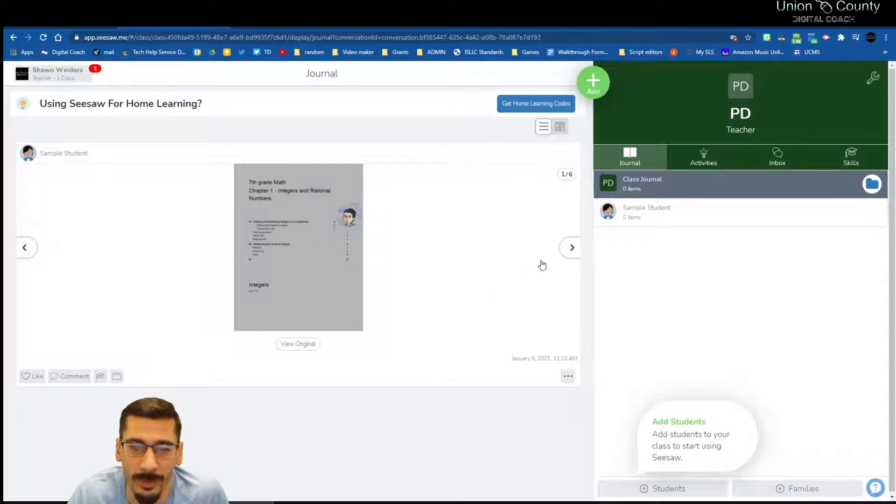
{"action": "left_click", "coordinate": [570, 250]}
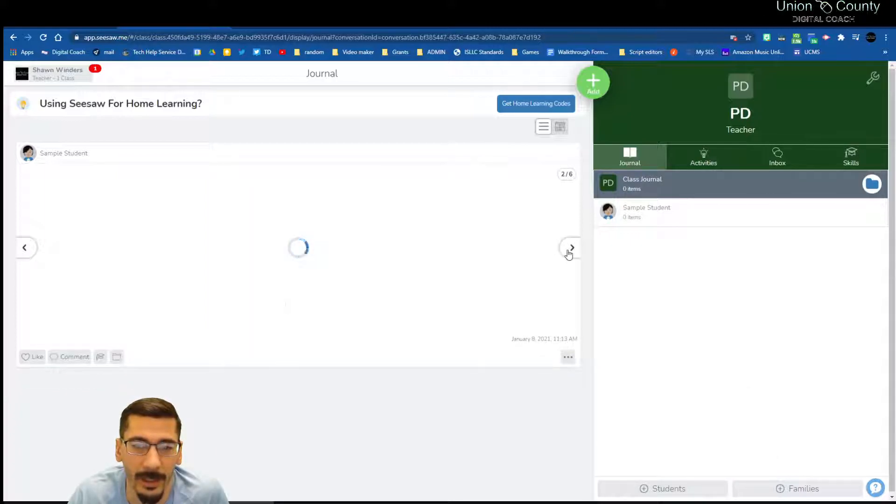